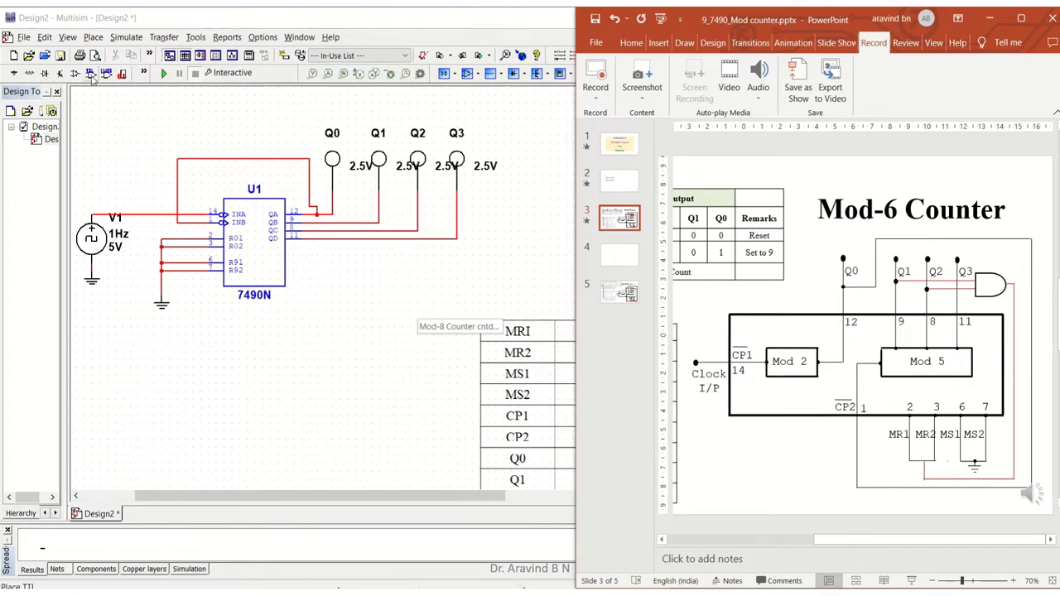
Place section A of a TTL 7408N AND gate (U2A), rotated upright, under the Q1 line.
left_click(91, 74)
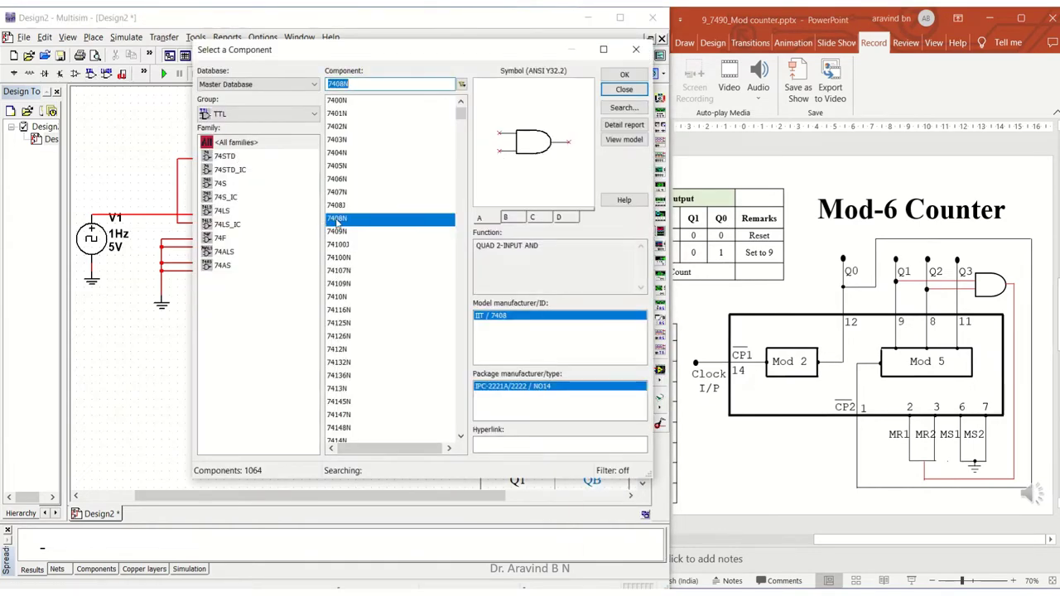
left_click(624, 75)
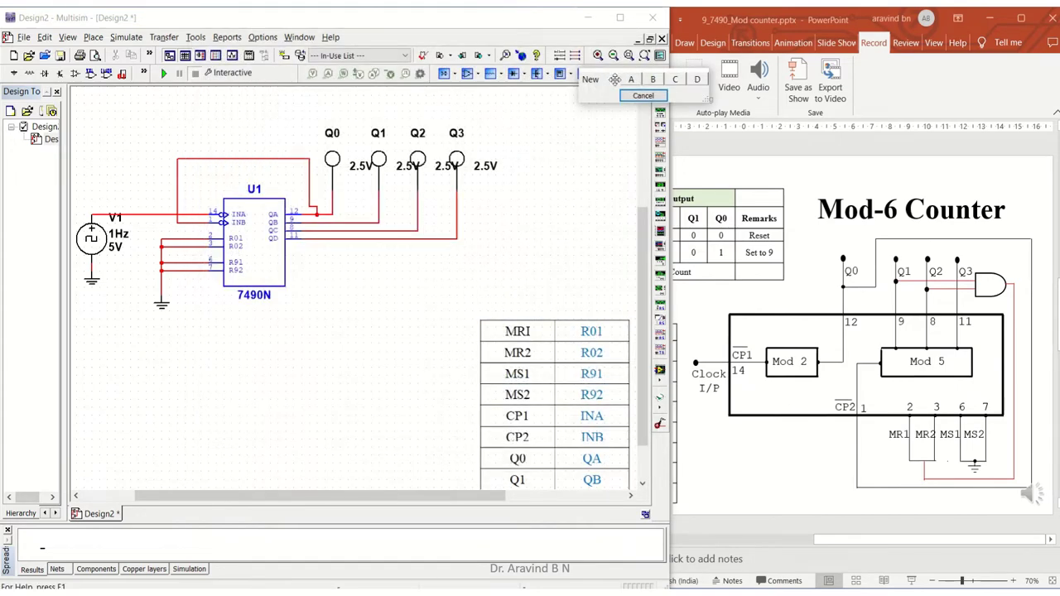
left_click(640, 93)
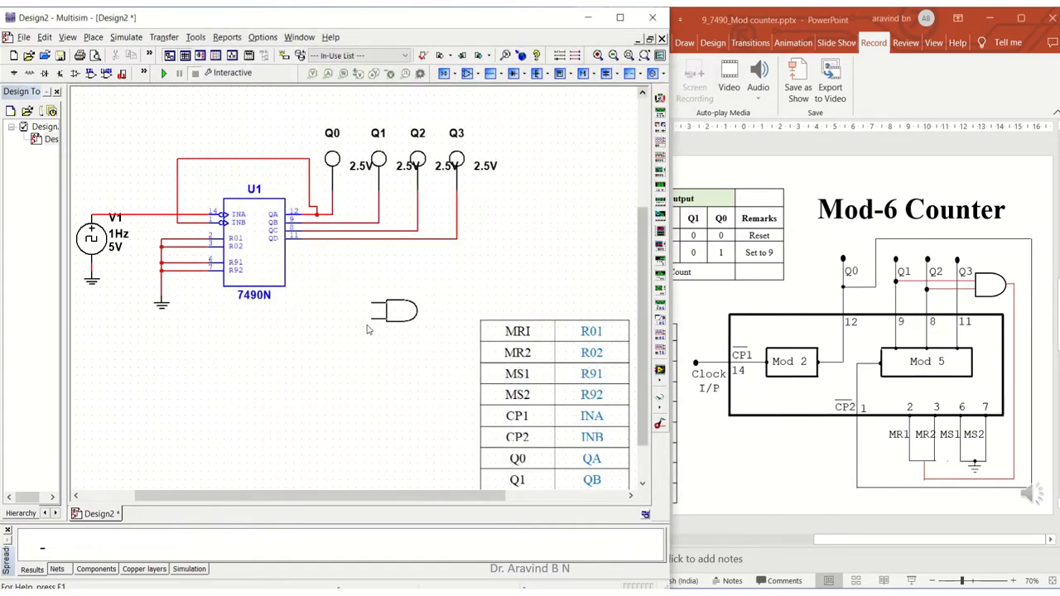
left_click(313, 380)
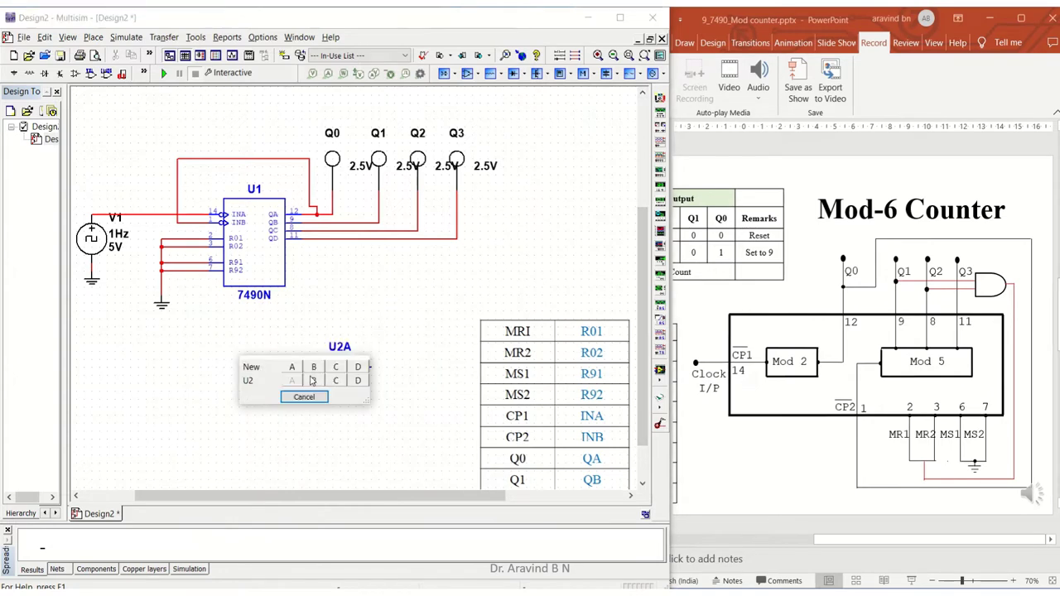
left_click(304, 398)
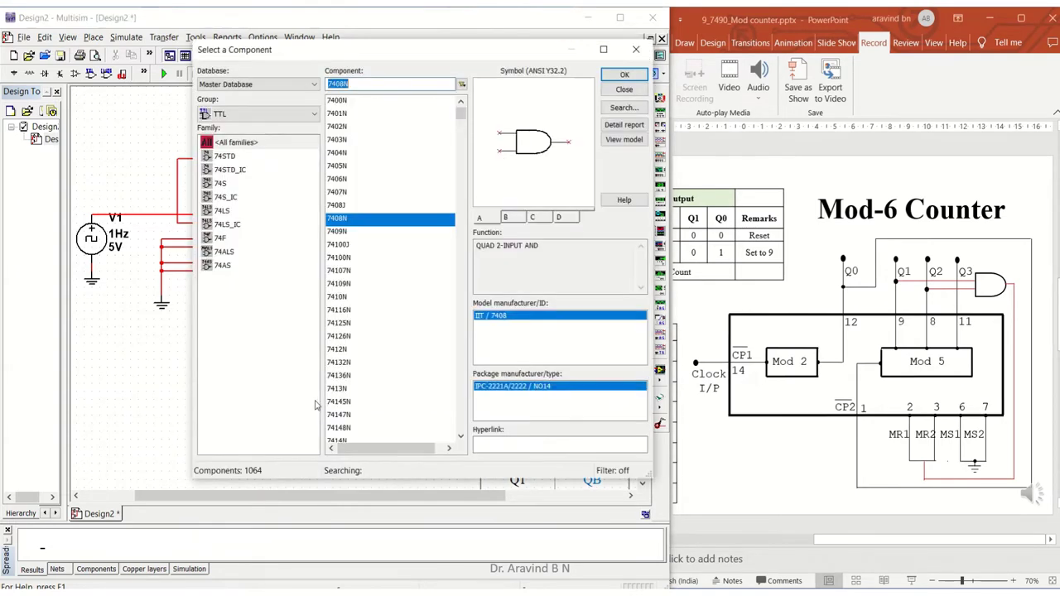
left_click(638, 91)
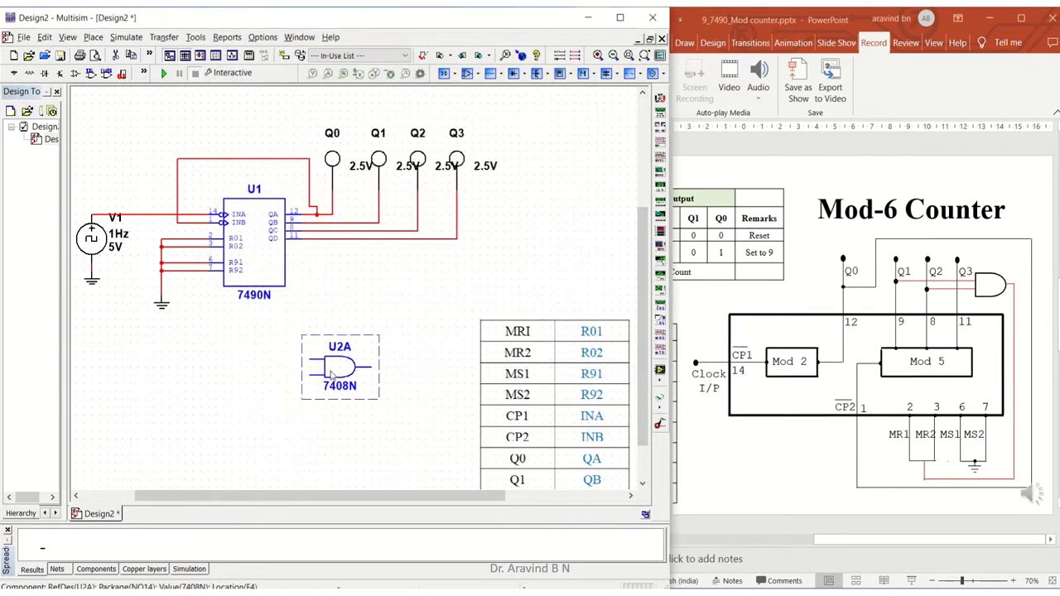
key("ctrl+r")
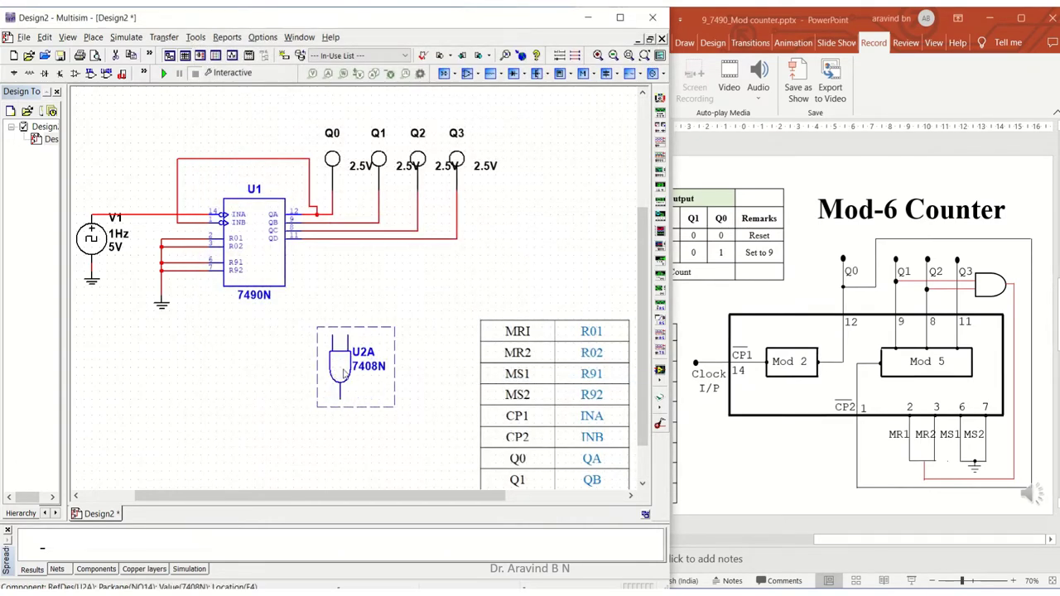
left_click_drag(344, 373, 391, 351)
Wire U2A's first input to the Q1 line and its second input to the QC line.
left_click(376, 427)
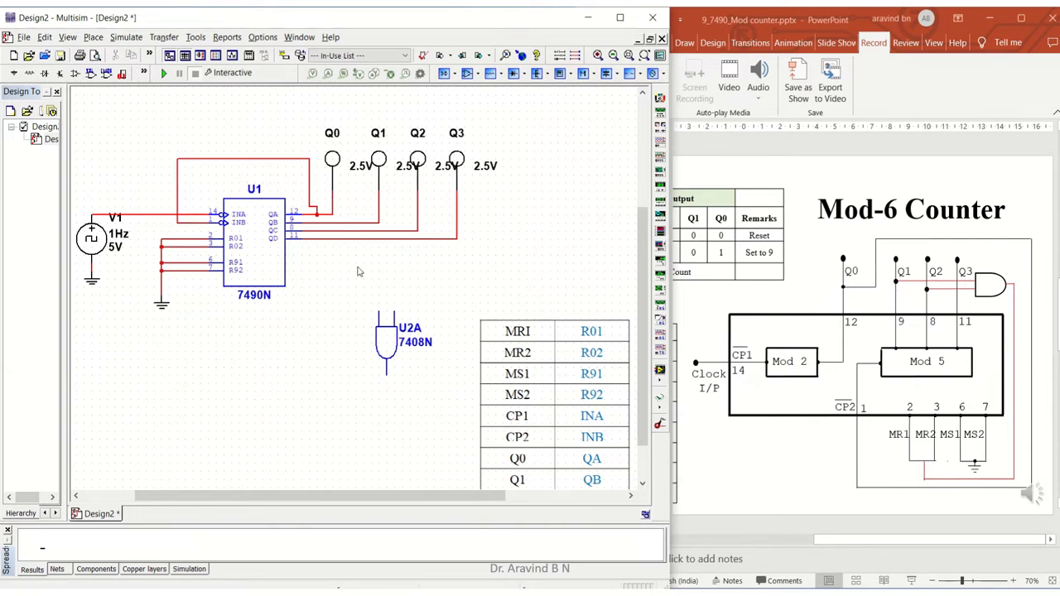
left_click(378, 311)
left_click(378, 222)
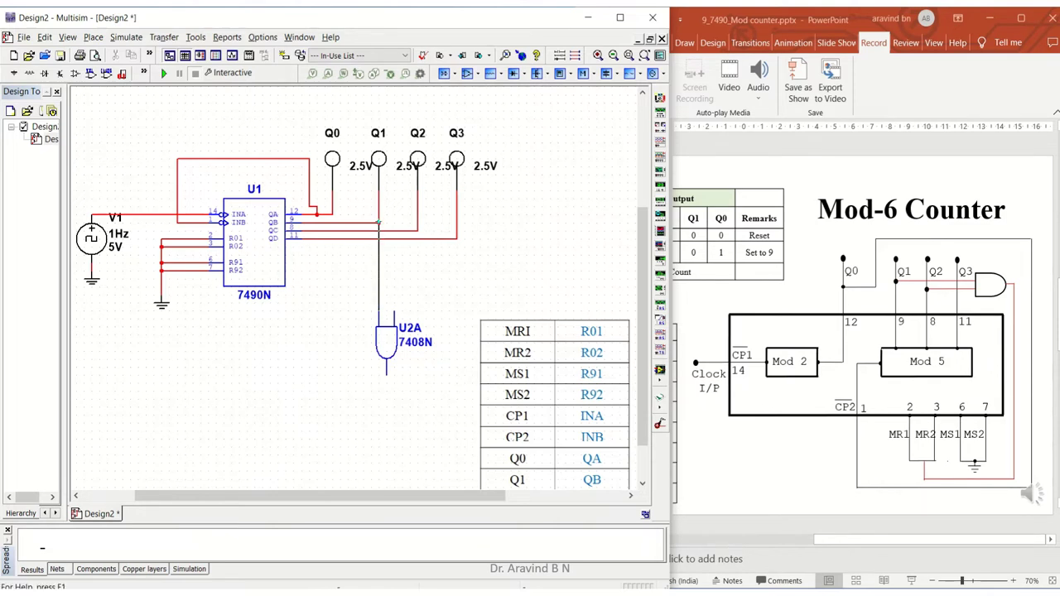
left_click(394, 310)
left_click(395, 232)
Keep R92 wired to ground and delete the R01 and R02 ground wires.
left_click(163, 293)
left_click_drag(162, 291, 162, 270)
left_click(162, 284)
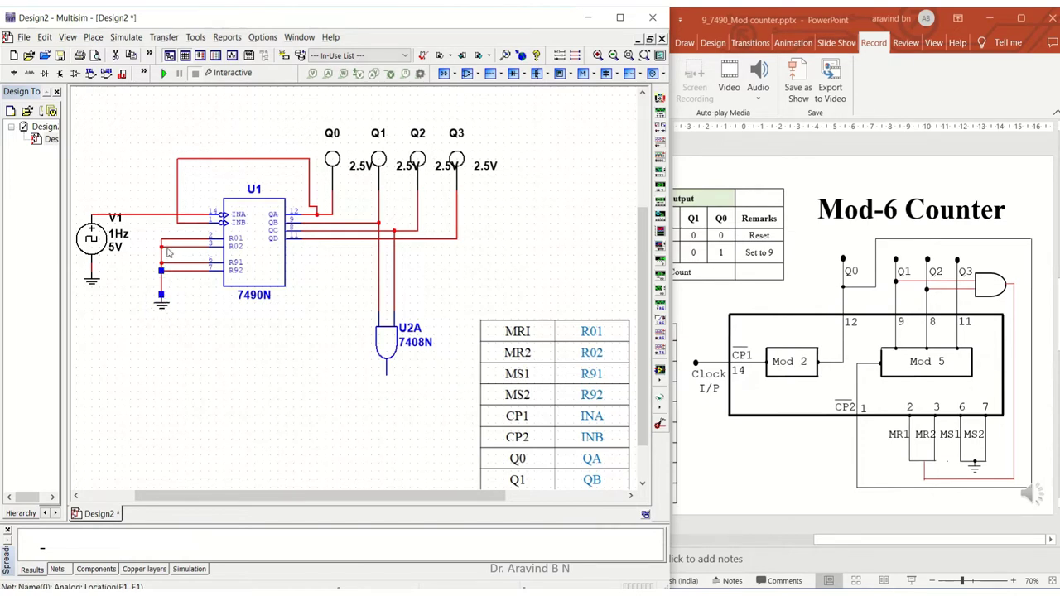
left_click(167, 247)
key("Delete")
left_click(169, 239)
key("Delete")
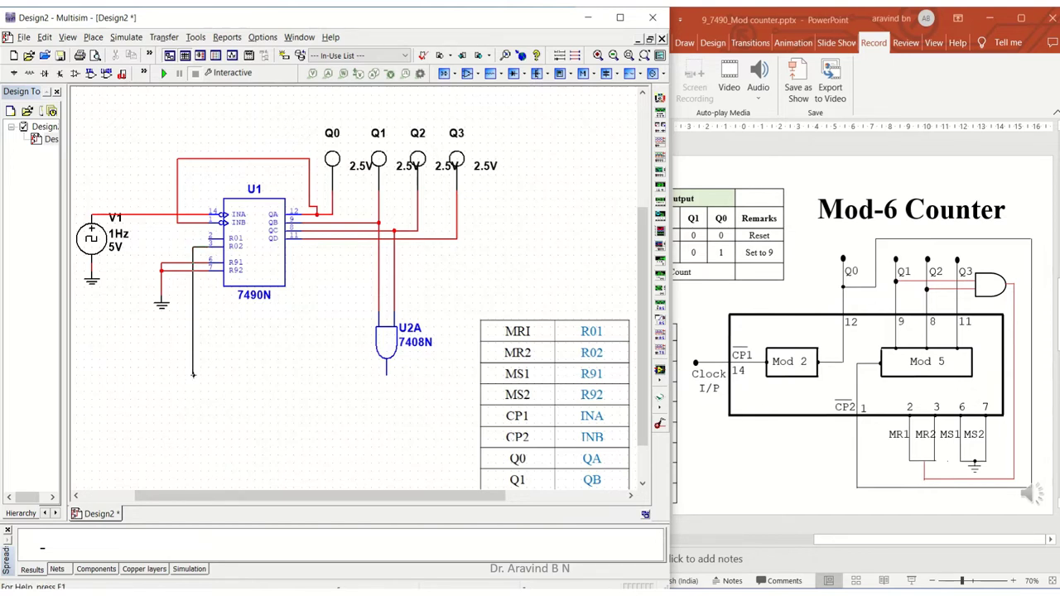
Connect R02 to U2A's output and join R01 to the same reset wire.
left_click(385, 375)
left_click(194, 239)
left_click(193, 245)
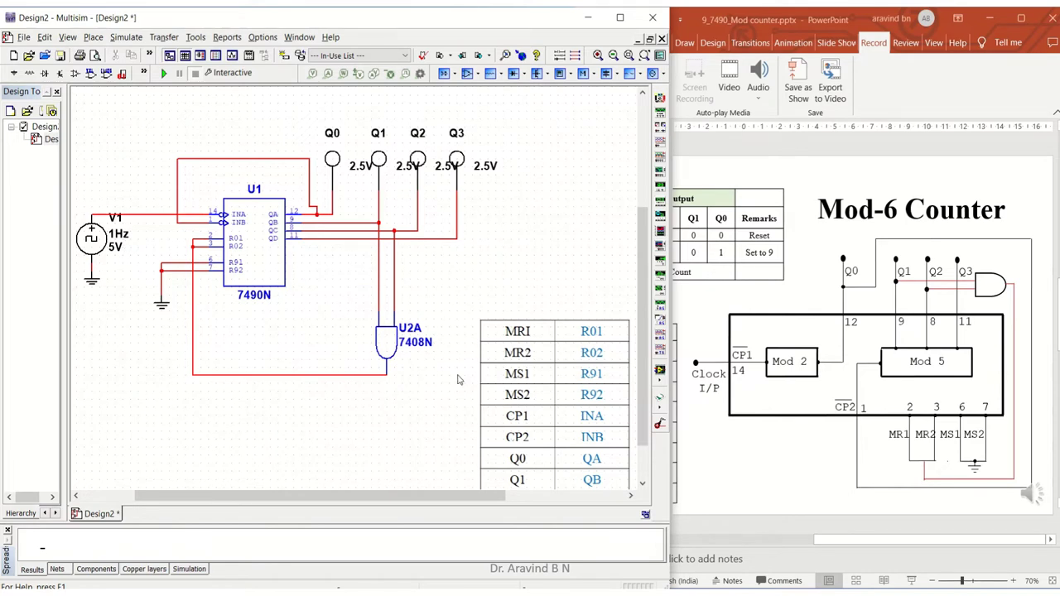
Bring PowerPoint forward and scroll the slide to show the mod-6 truth tables.
left_click(886, 546)
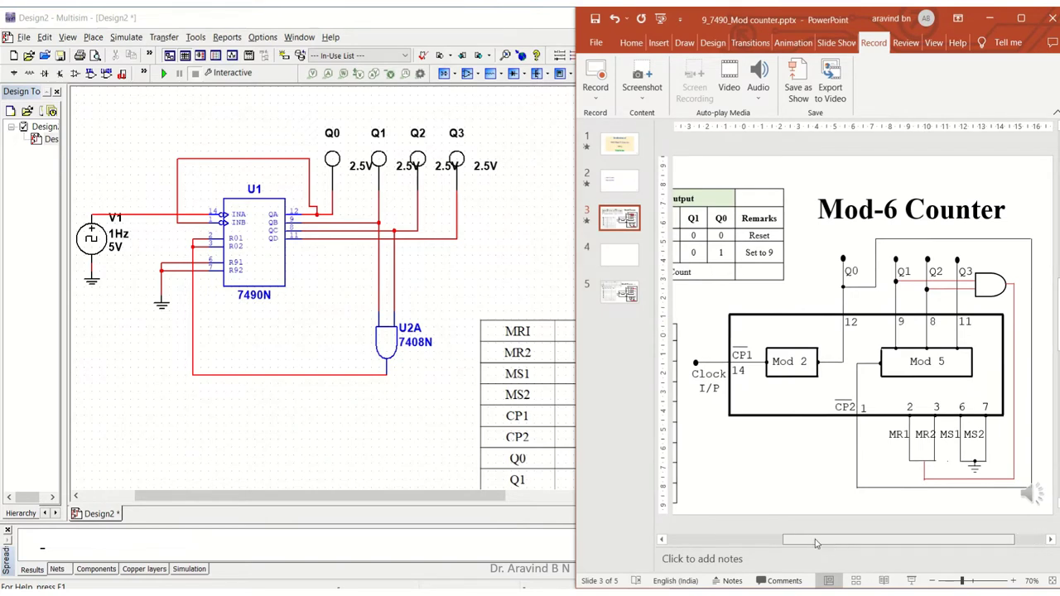
left_click_drag(816, 543, 733, 545)
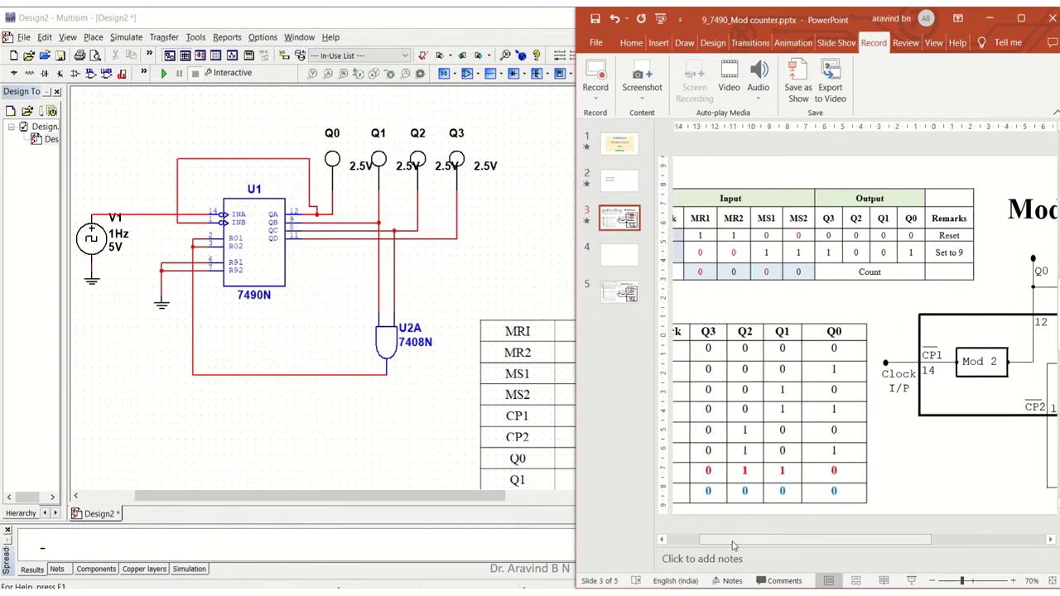
Run the interactive simulation of the mod-6 counter.
left_click(164, 72)
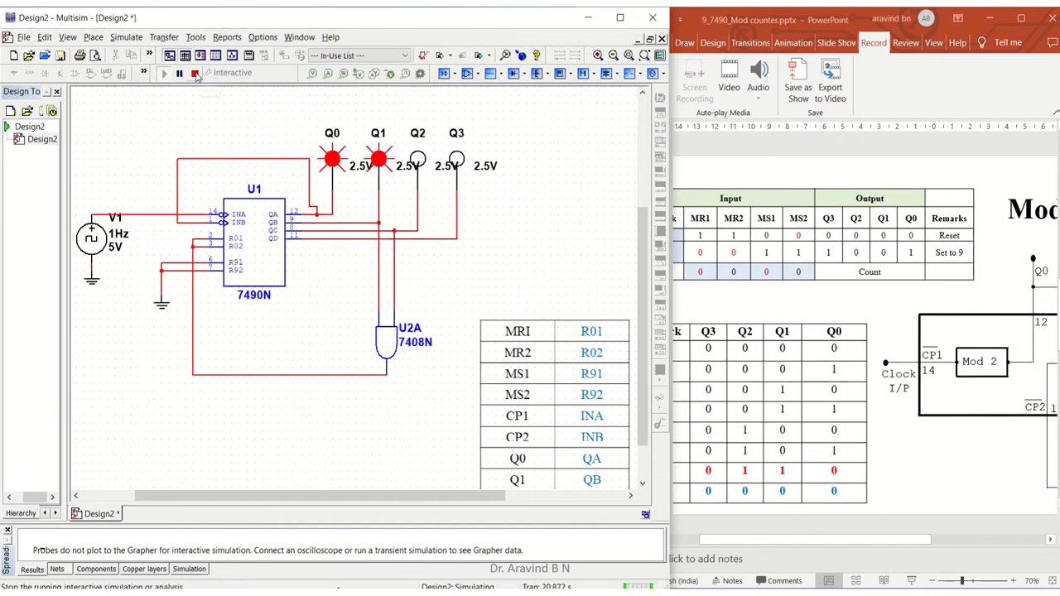
Stop the running mod-6 simulation.
left_click(197, 75)
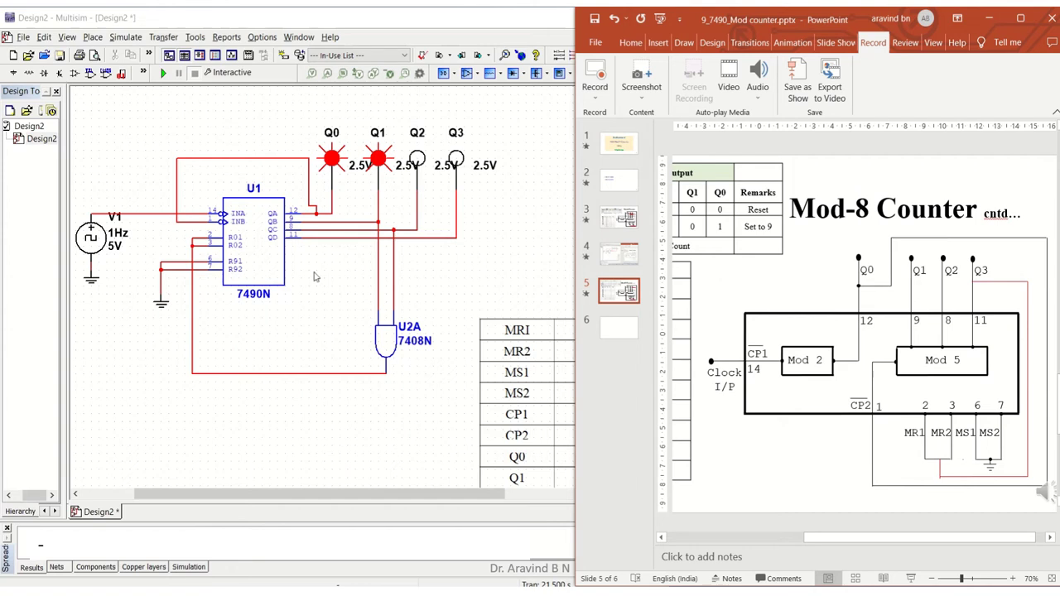
Delete the U2A AND gate and the wire joining the R01 and R02 pins.
left_click(392, 352)
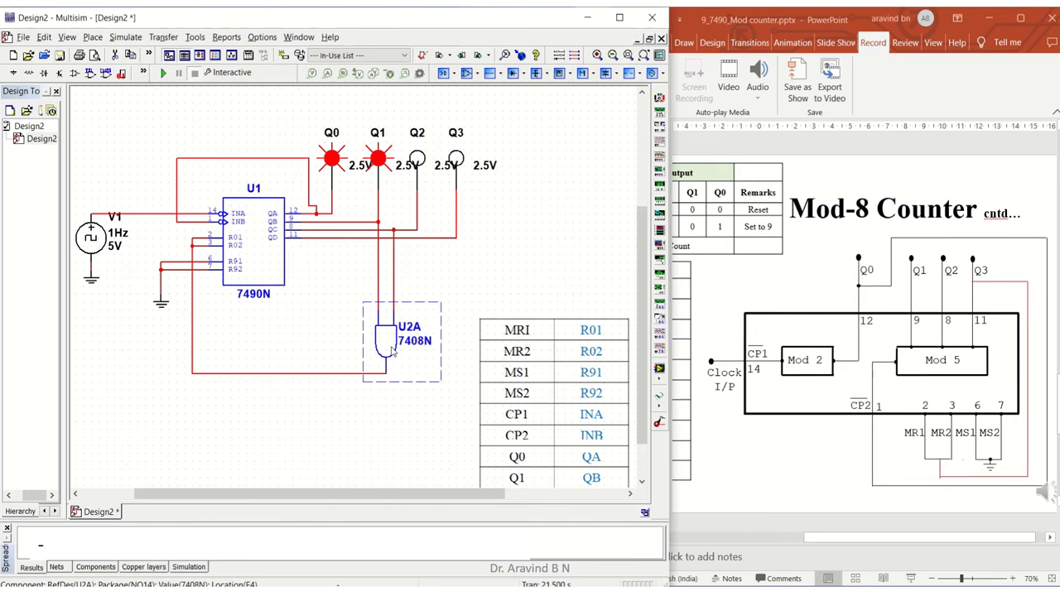
key("Delete")
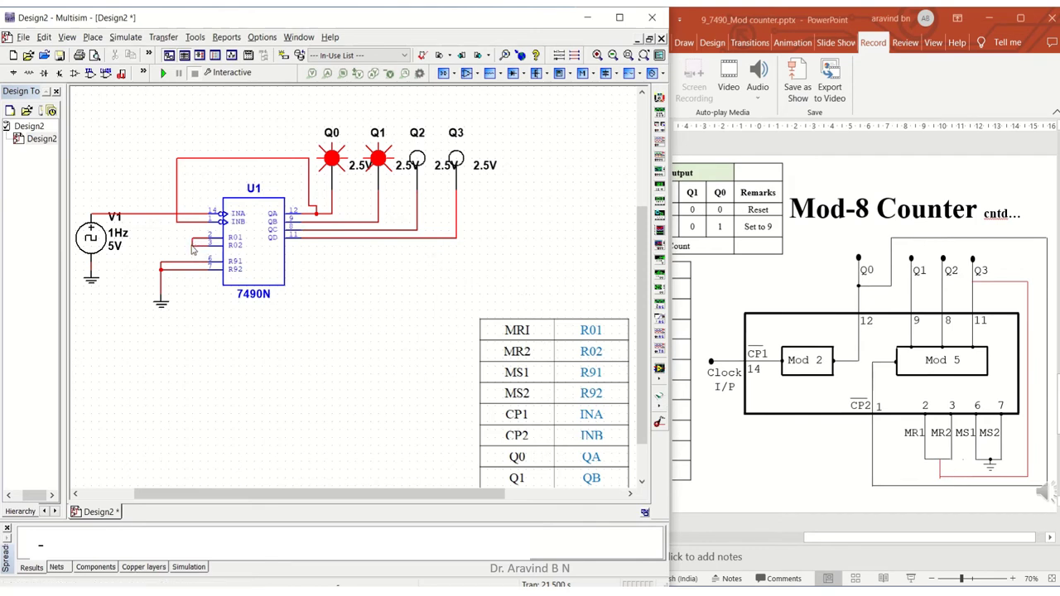
left_click(194, 247)
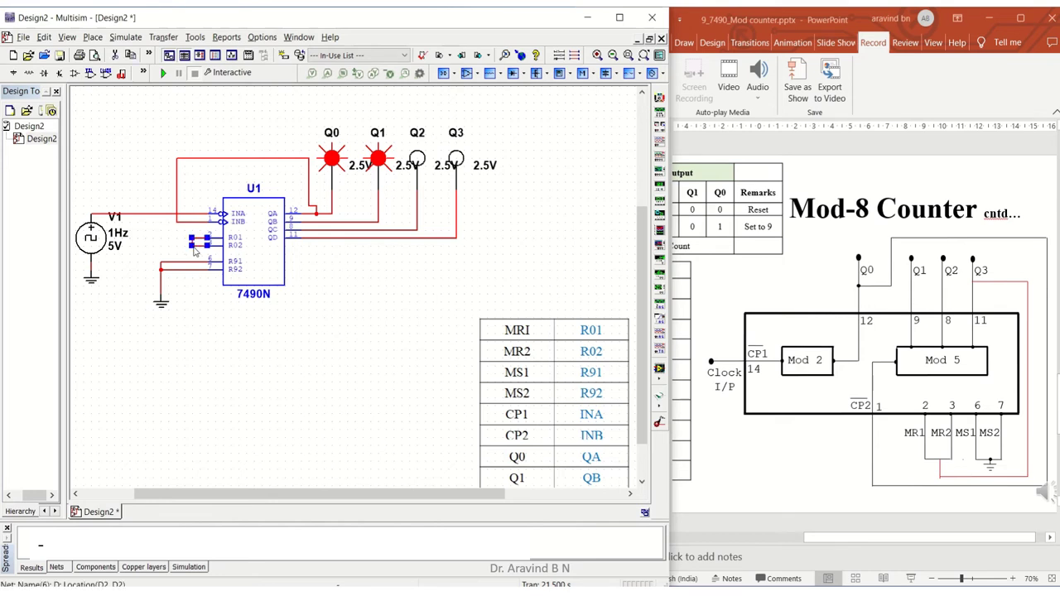
key("Delete")
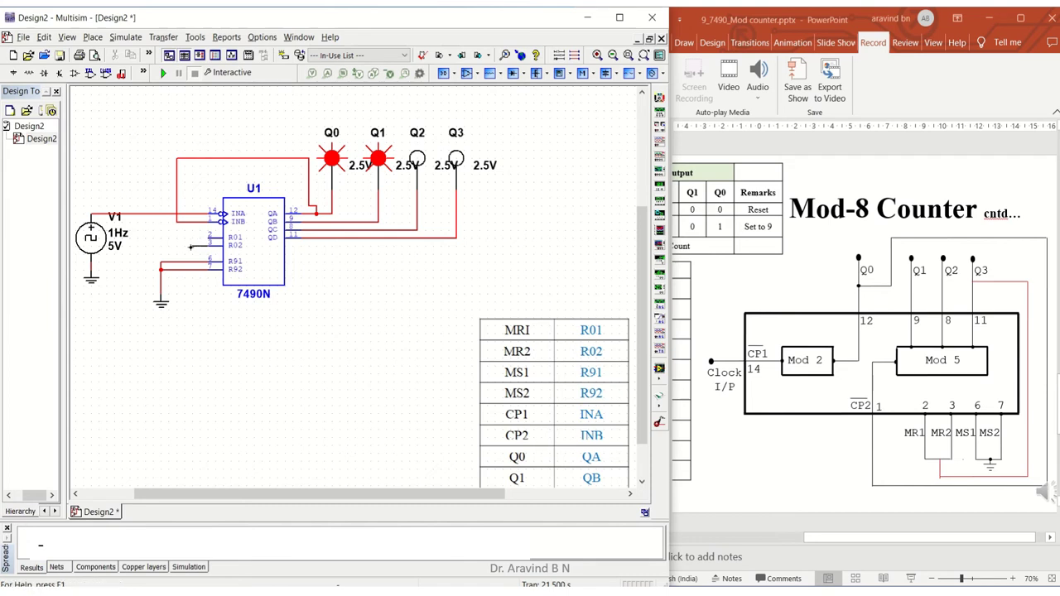
Wire the R01/R02 reset pins to the QD output line.
left_click(192, 247)
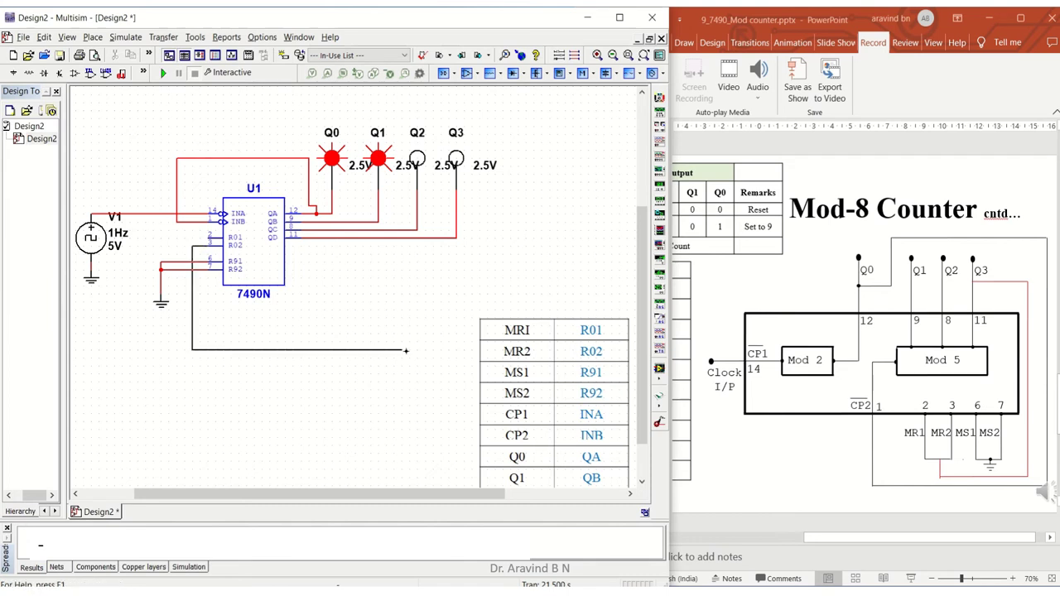
left_click(425, 239)
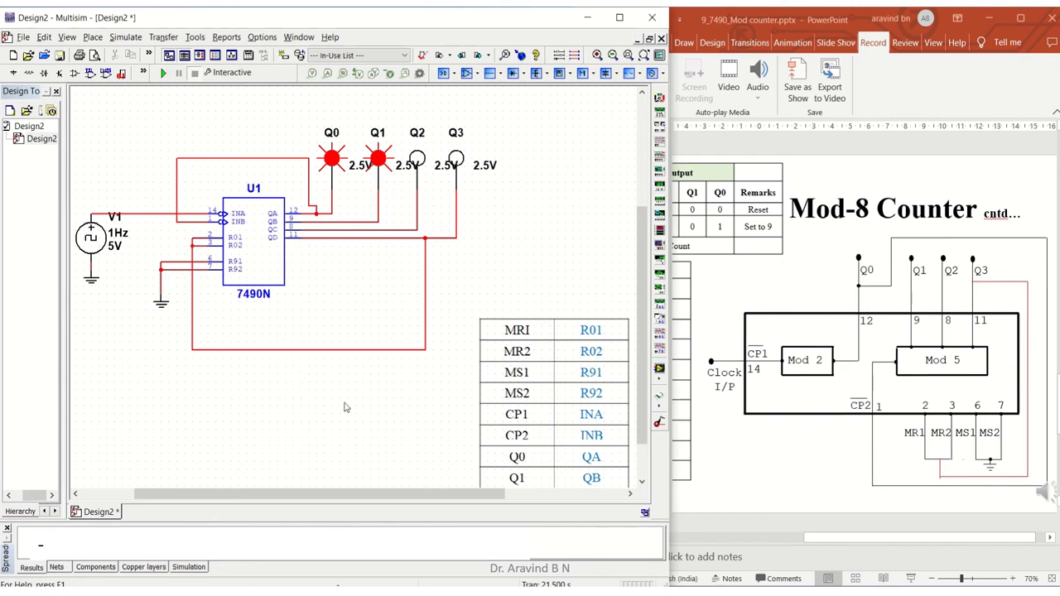
Run the mod-8 simulation, check the count against the slide's truth table, then stop it.
left_click(163, 73)
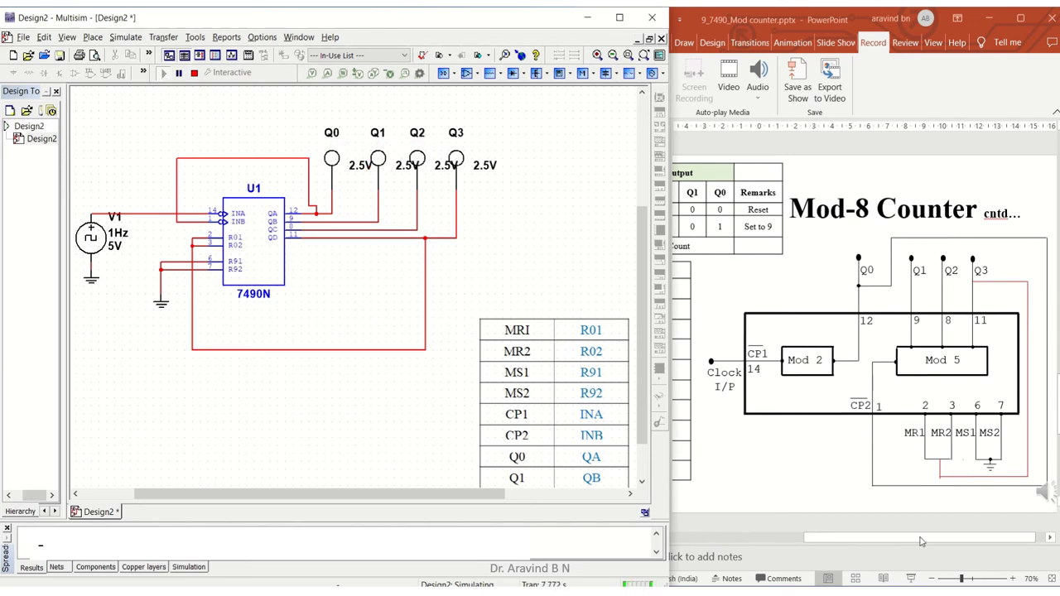
left_click(862, 497)
left_click_drag(919, 541, 812, 544)
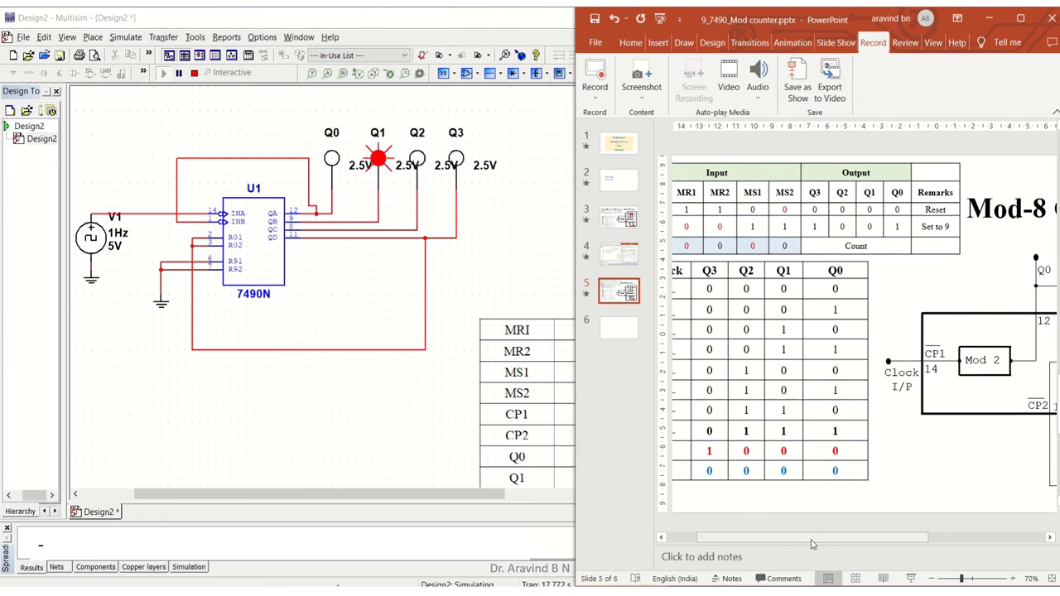
left_click_drag(812, 544, 795, 545)
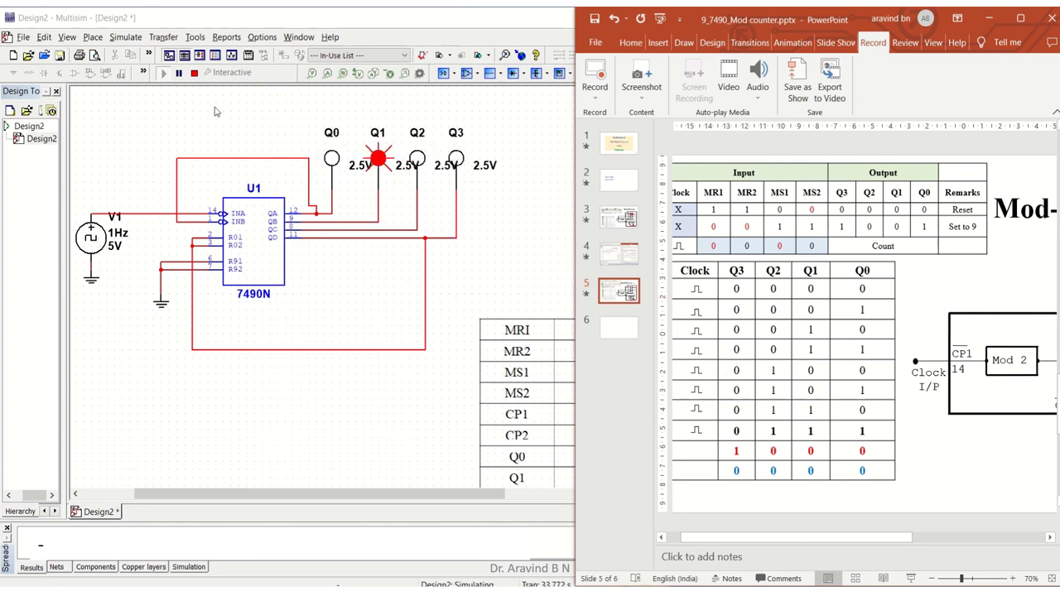
left_click(193, 73)
left_click(193, 73)
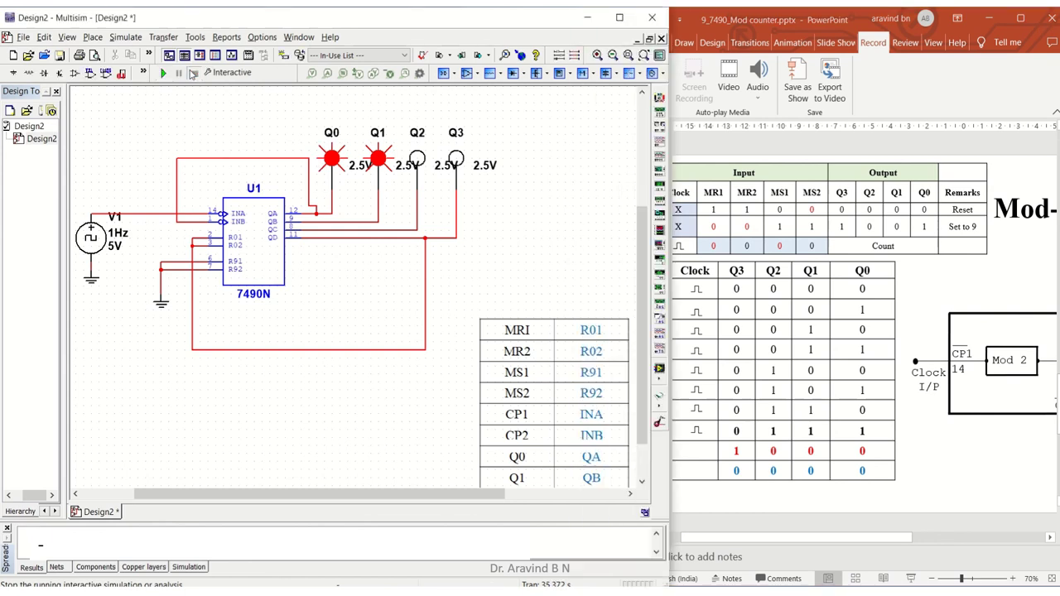